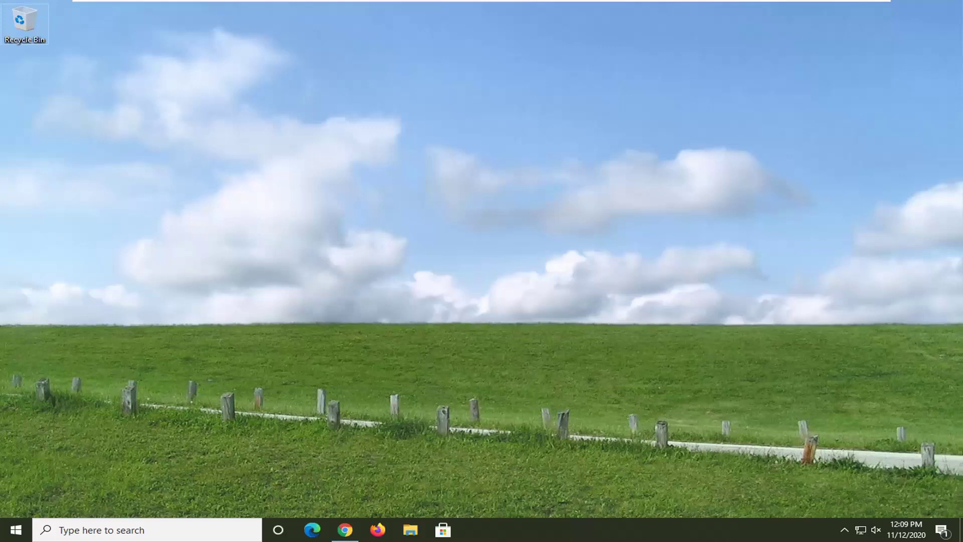
Search the Start menu for 'services' and launch the Services console
{"action": "left_click", "coordinate": [20, 537]}
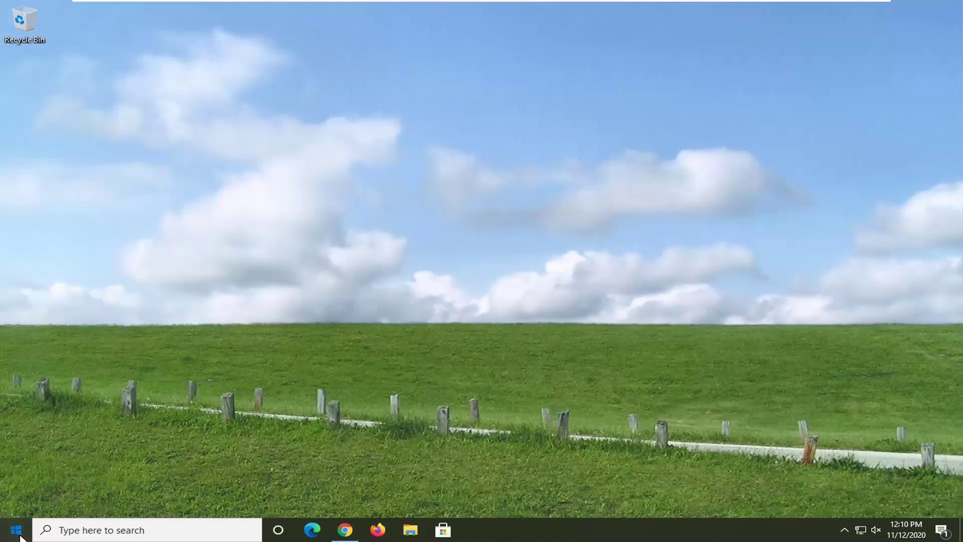
{"action": "type", "text": "ser"}
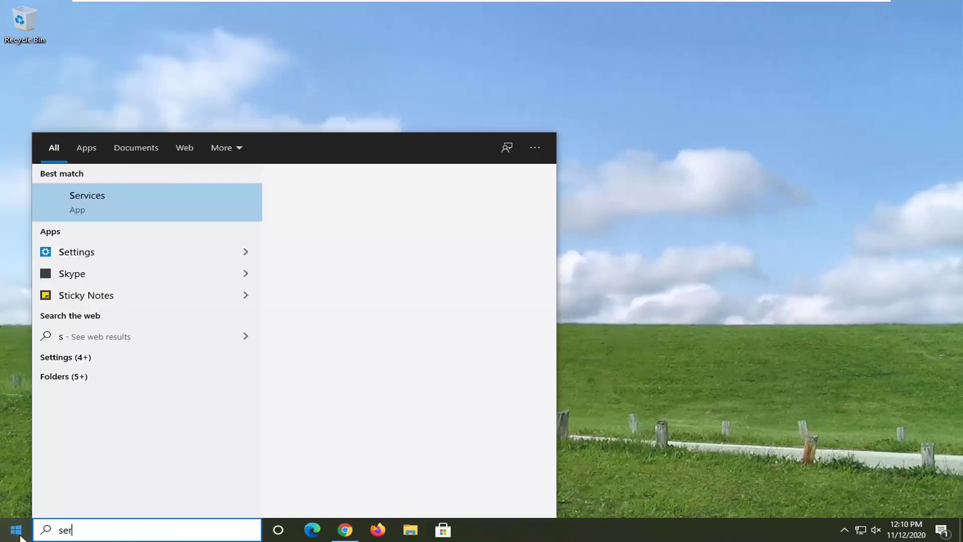
{"action": "type", "text": "vices"}
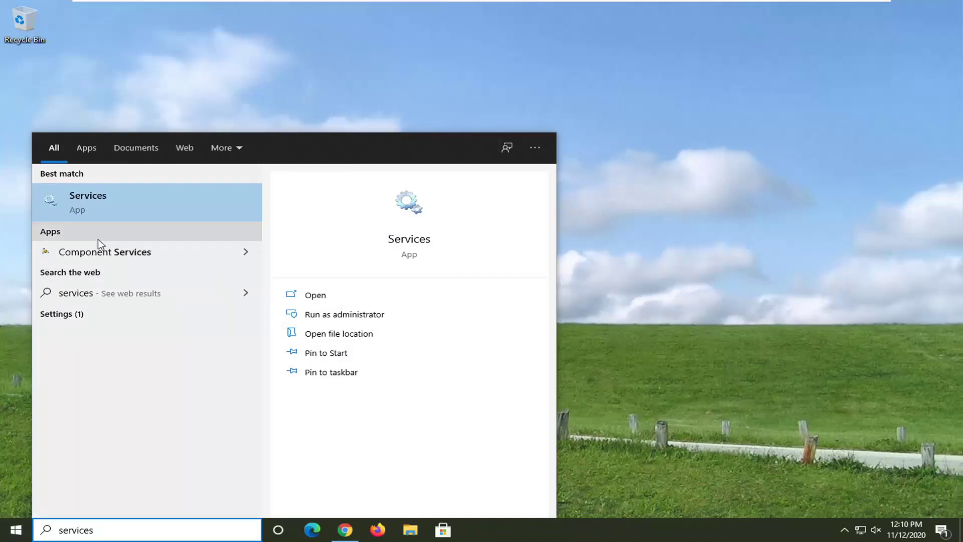
{"action": "left_click", "coordinate": [92, 205]}
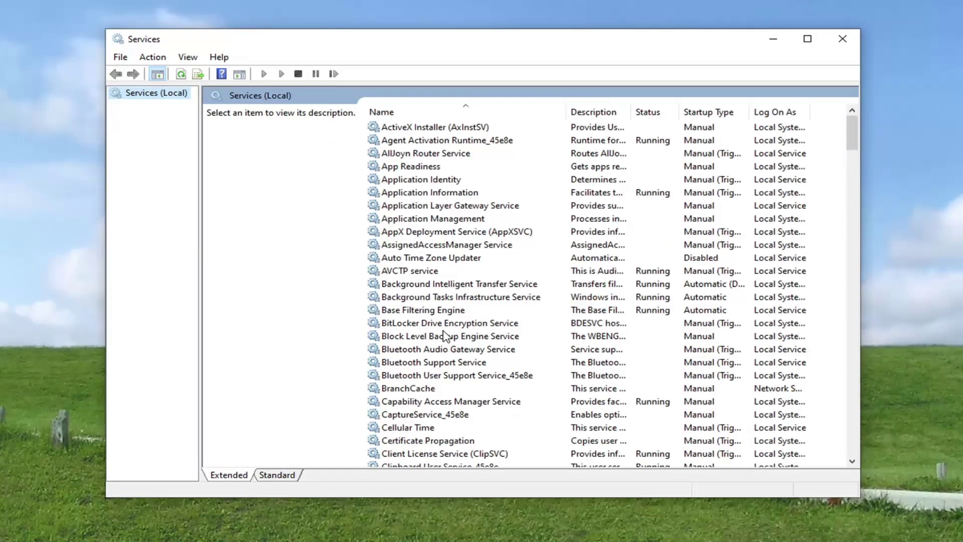
Scroll to and select Function Discovery Provider Host, then Function Discovery Resource Publication
{"action": "scroll", "coordinate": [444, 333], "scroll_direction": "down", "scroll_amount": 16}
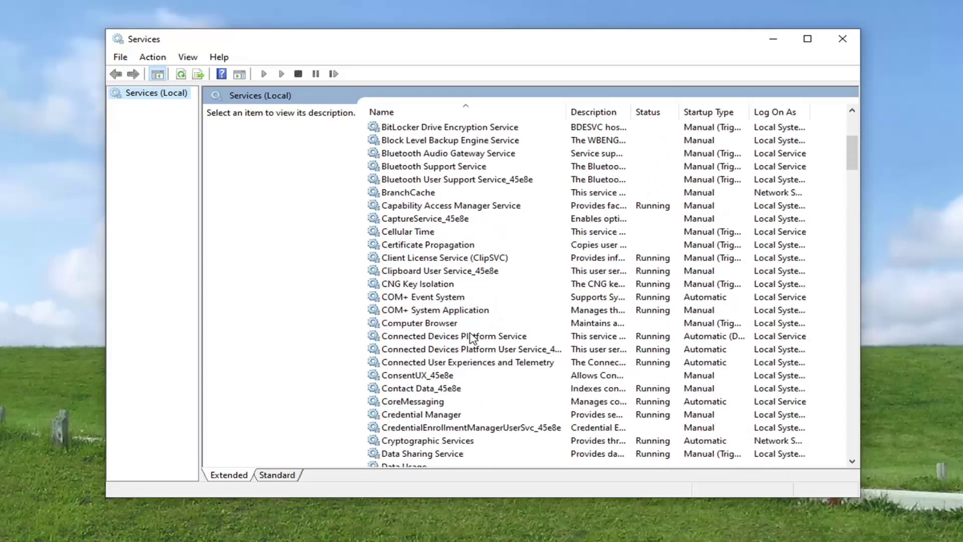
{"action": "scroll", "coordinate": [427, 409], "scroll_direction": "down", "scroll_amount": 1}
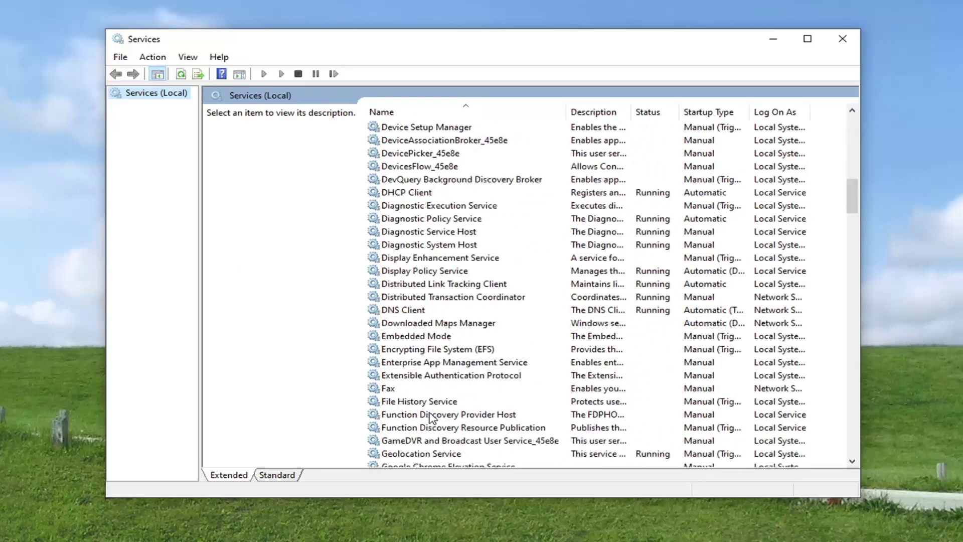
{"action": "left_click", "coordinate": [412, 415]}
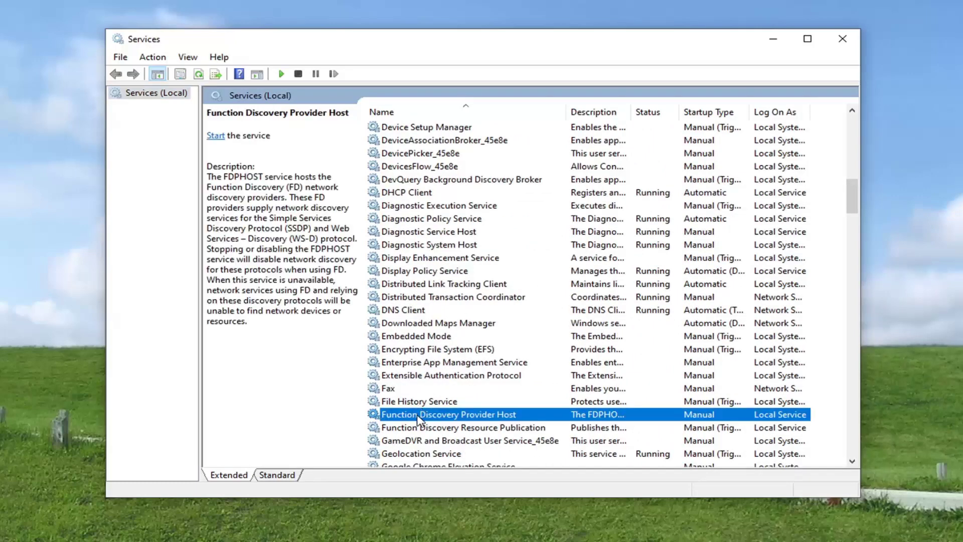
{"action": "left_click", "coordinate": [421, 428]}
Set Function Discovery Resource Publication to Automatic and start it, then confirm DNS Client is Automatic and Running
{"action": "double_click", "coordinate": [430, 431]}
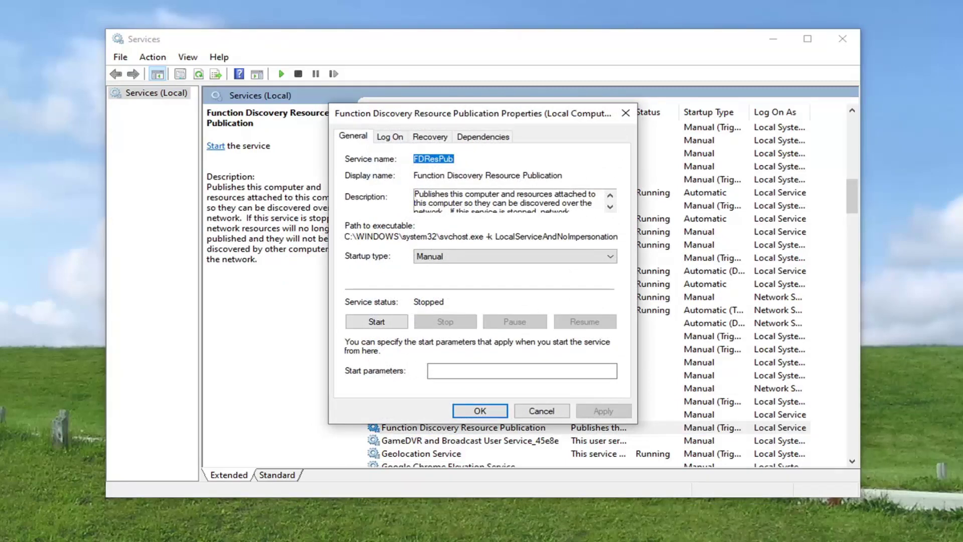
{"action": "left_click", "coordinate": [459, 257]}
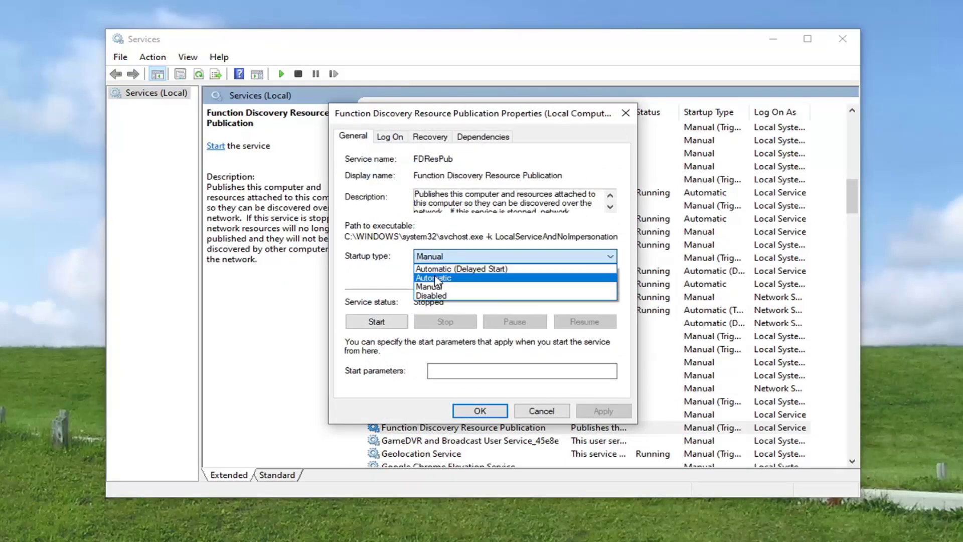
{"action": "left_click", "coordinate": [434, 279]}
{"action": "left_click", "coordinate": [377, 320]}
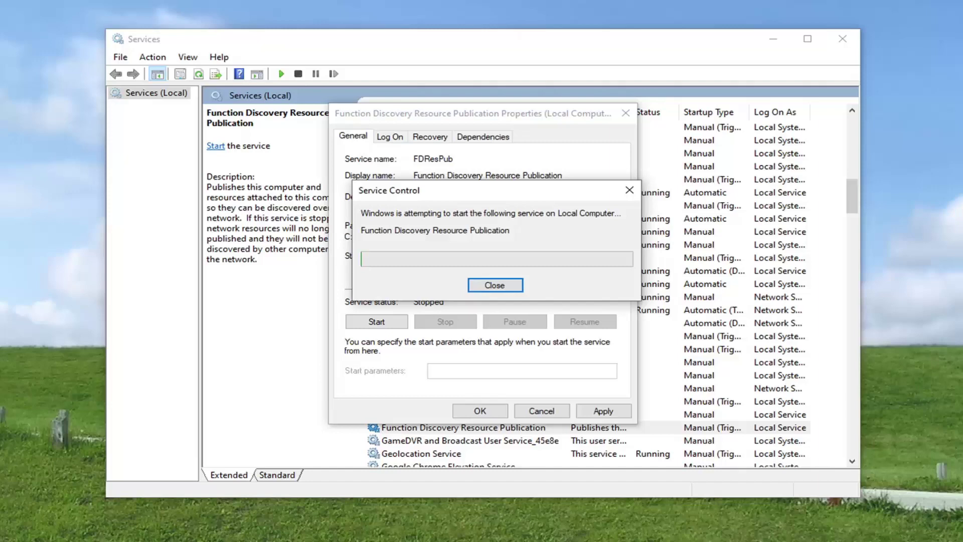
{"action": "left_click", "coordinate": [608, 410]}
{"action": "left_click", "coordinate": [503, 412]}
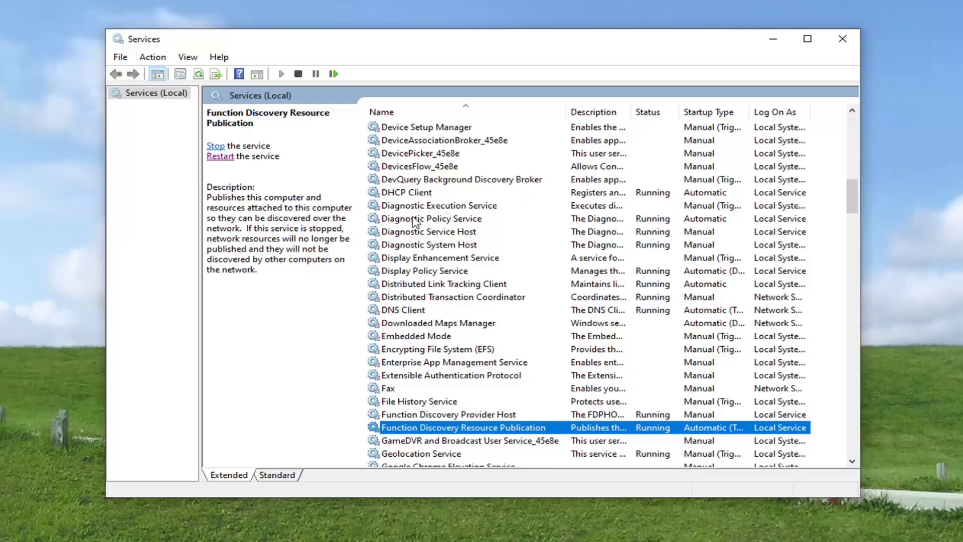
{"action": "double_click", "coordinate": [396, 309]}
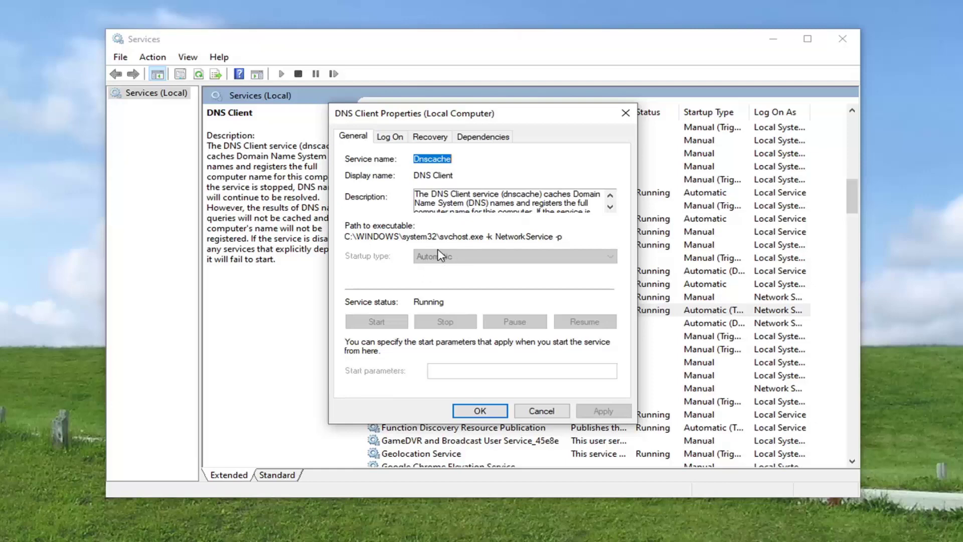
{"action": "left_click", "coordinate": [483, 410]}
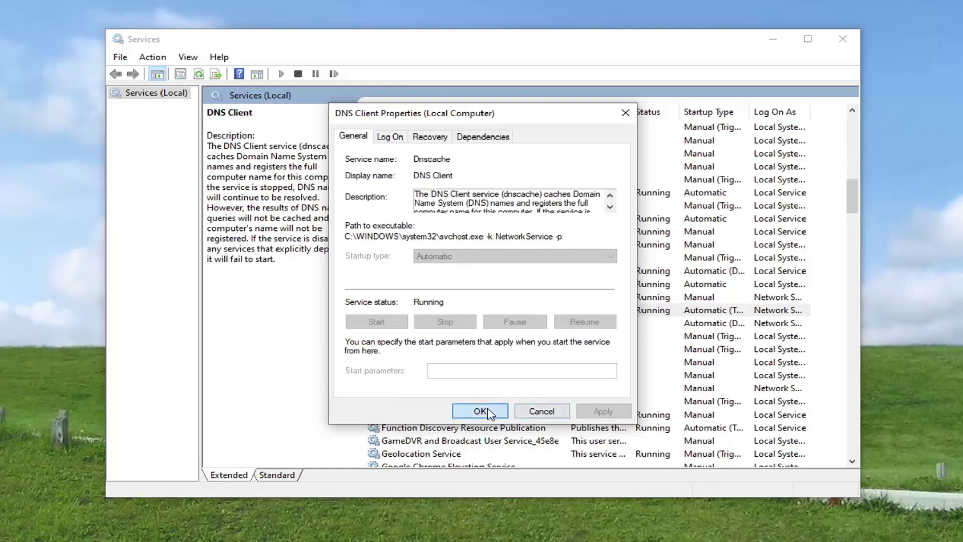
Change SSDP Discovery's startup type to Automatic and apply it
{"action": "scroll", "coordinate": [497, 377], "scroll_direction": "down", "scroll_amount": 20}
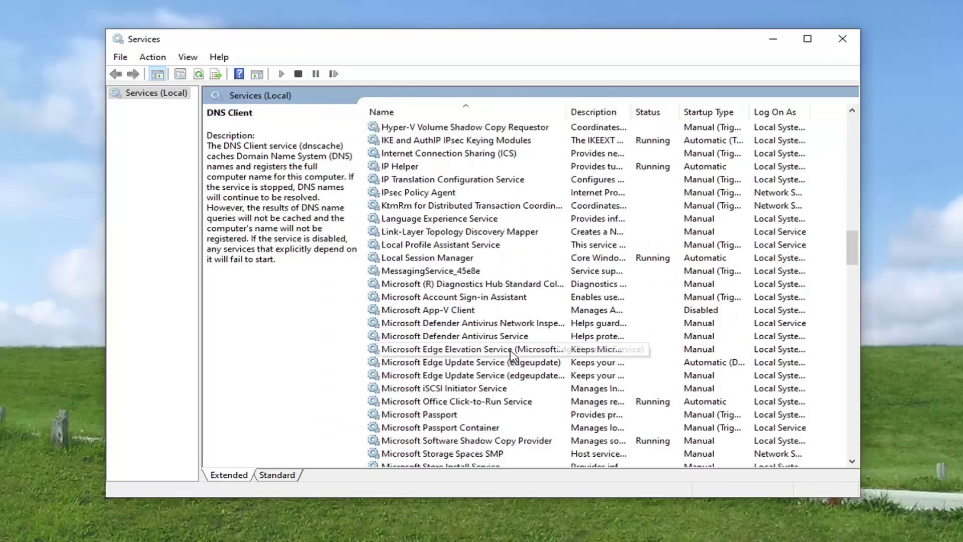
{"action": "scroll", "coordinate": [511, 349], "scroll_direction": "down", "scroll_amount": 4}
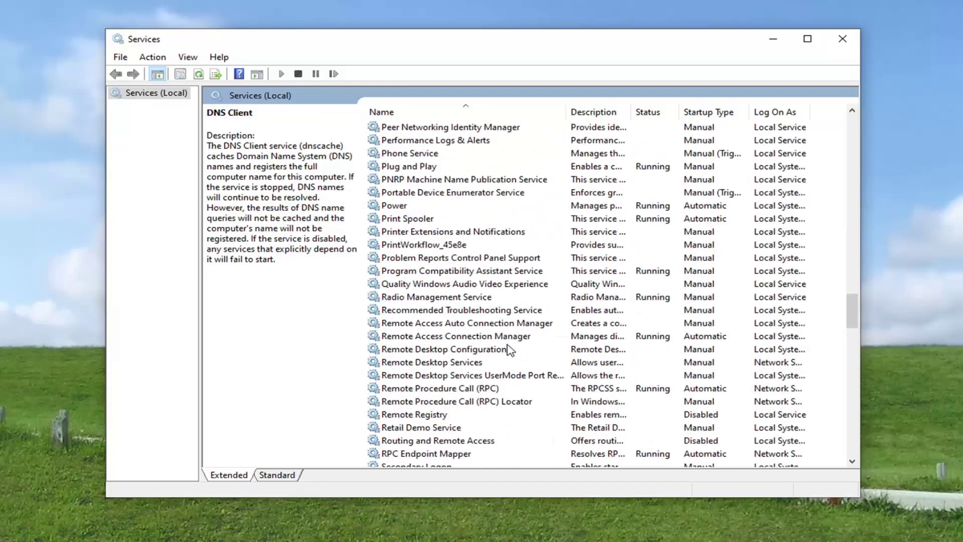
{"action": "scroll", "coordinate": [508, 347], "scroll_direction": "down", "scroll_amount": 6}
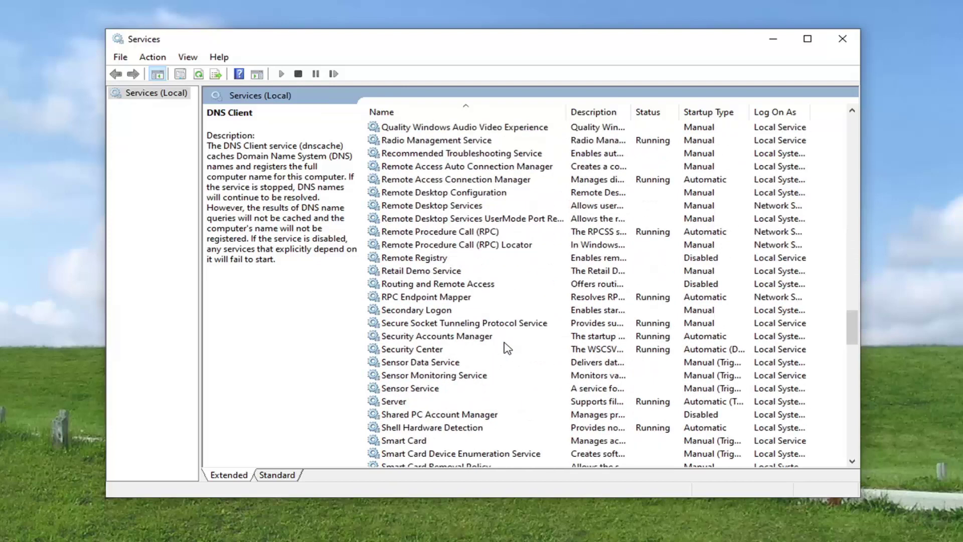
{"action": "left_click", "coordinate": [412, 454]}
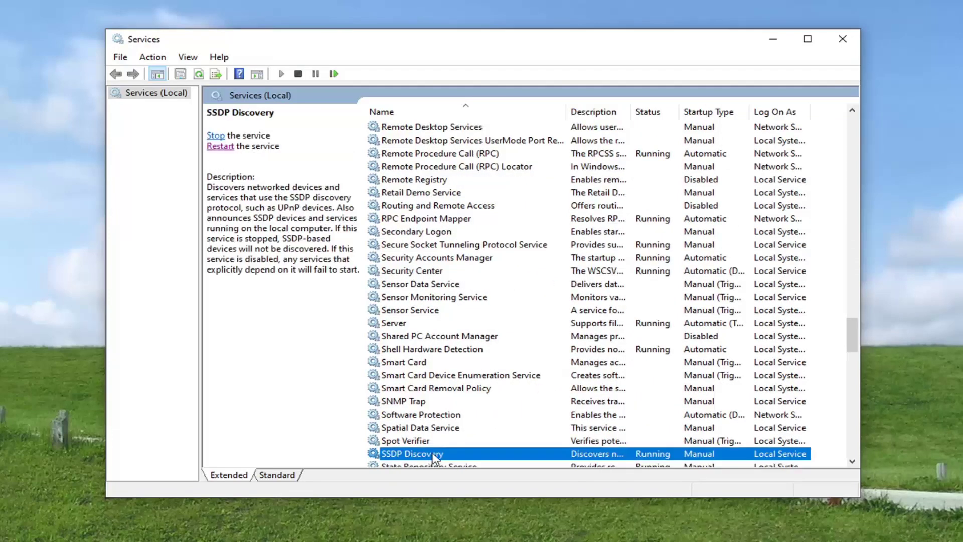
{"action": "scroll", "coordinate": [432, 451], "scroll_direction": "down", "scroll_amount": 2}
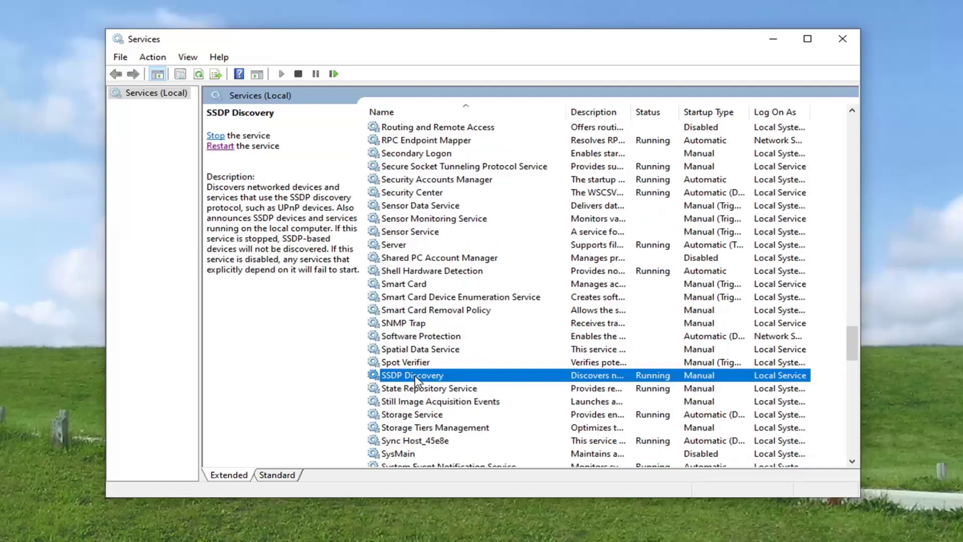
{"action": "double_click", "coordinate": [417, 377]}
{"action": "left_click", "coordinate": [448, 256]}
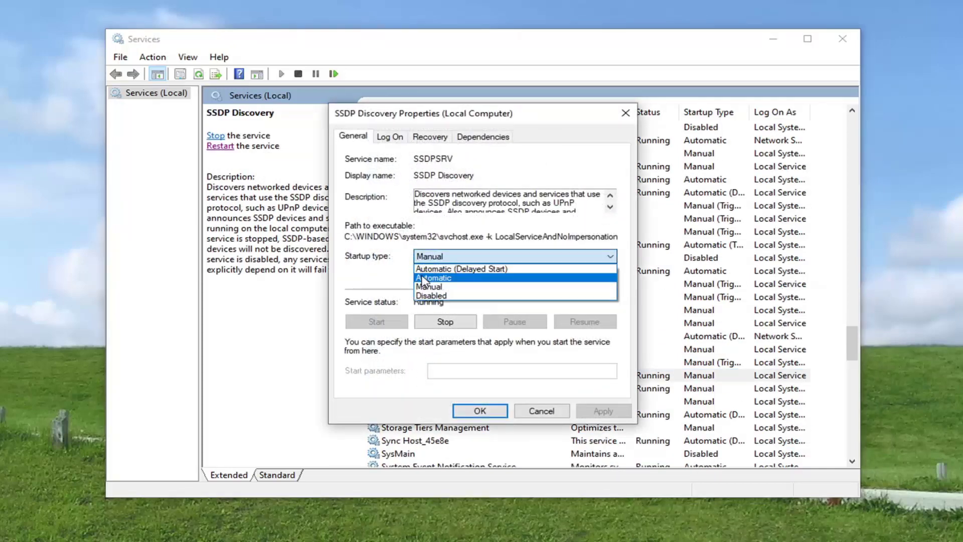
{"action": "left_click", "coordinate": [423, 279]}
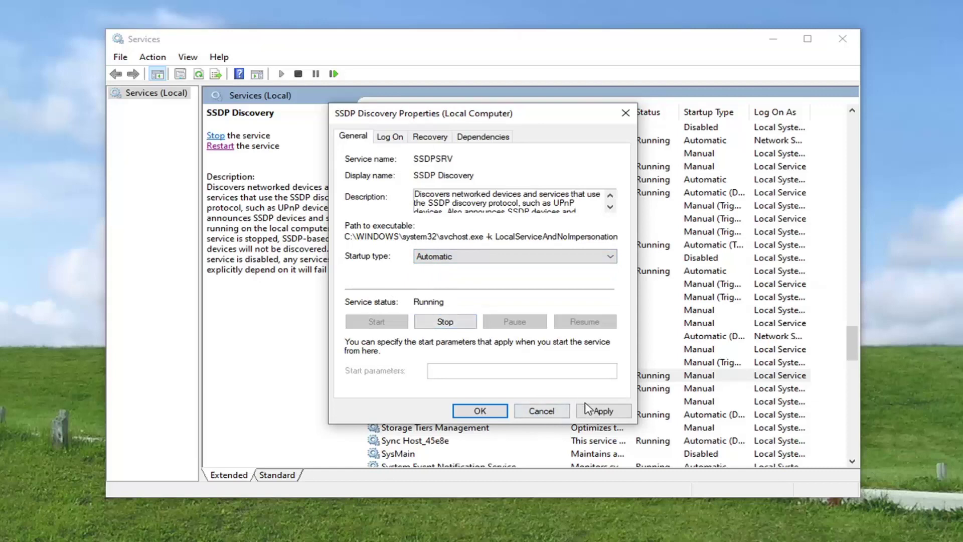
{"action": "left_click", "coordinate": [603, 410]}
{"action": "left_click", "coordinate": [480, 411]}
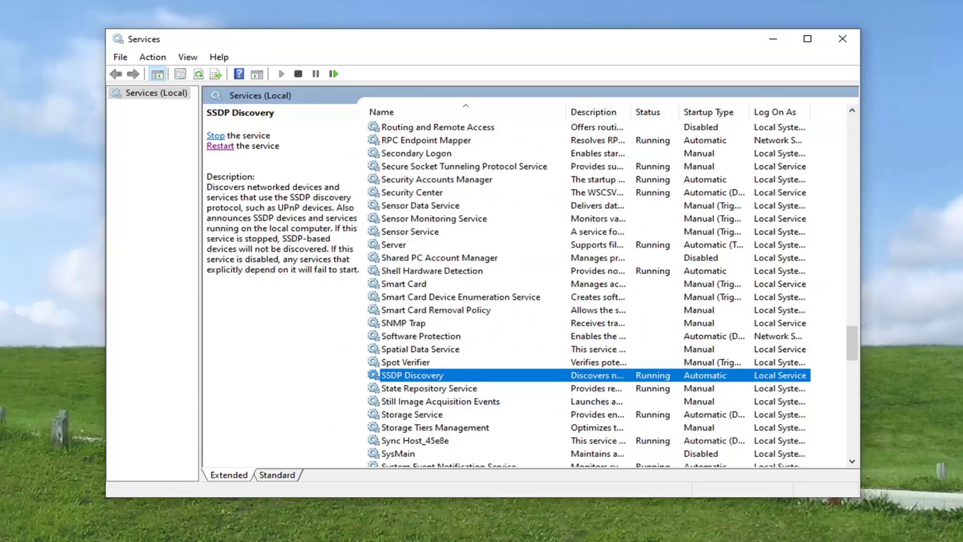
Close Services and launch Windows Defender Firewall via a Start search for 'windows defender firewall'
{"action": "left_click", "coordinate": [842, 39]}
{"action": "left_click", "coordinate": [8, 537]}
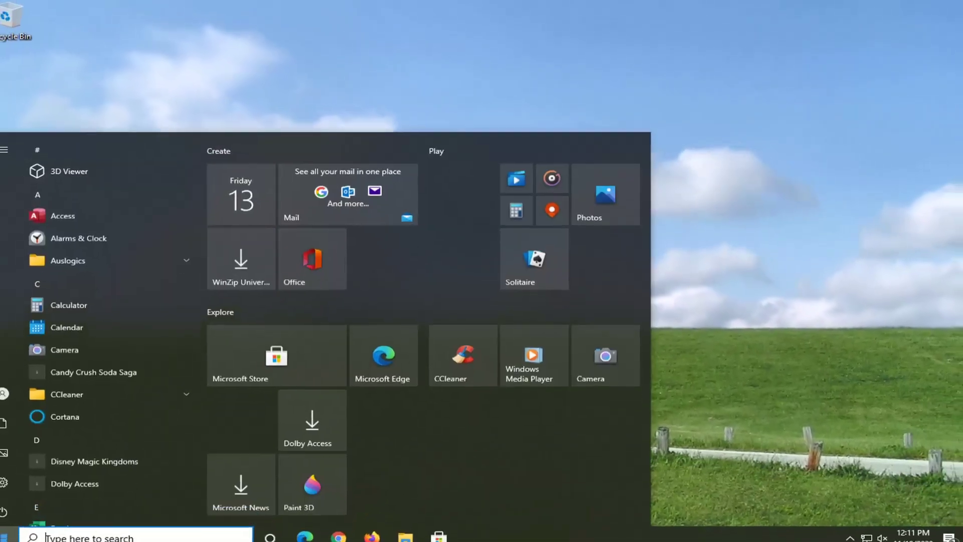
{"action": "type", "text": "windows "}
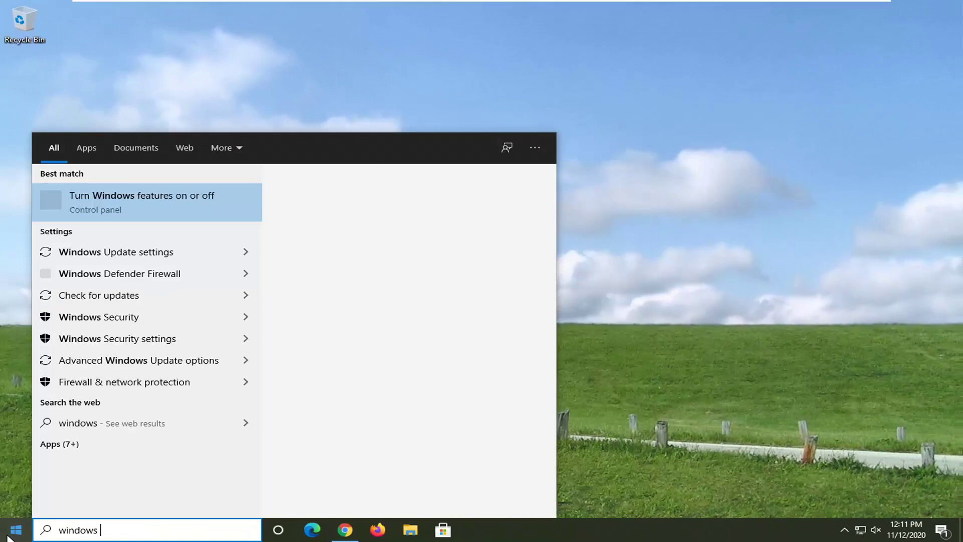
{"action": "type", "text": "de"}
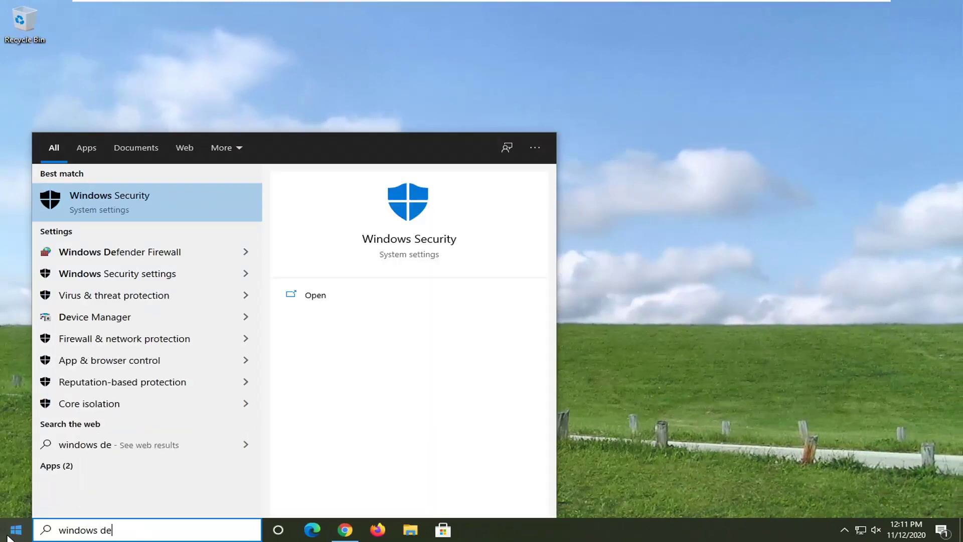
{"action": "type", "text": "fender firewall"}
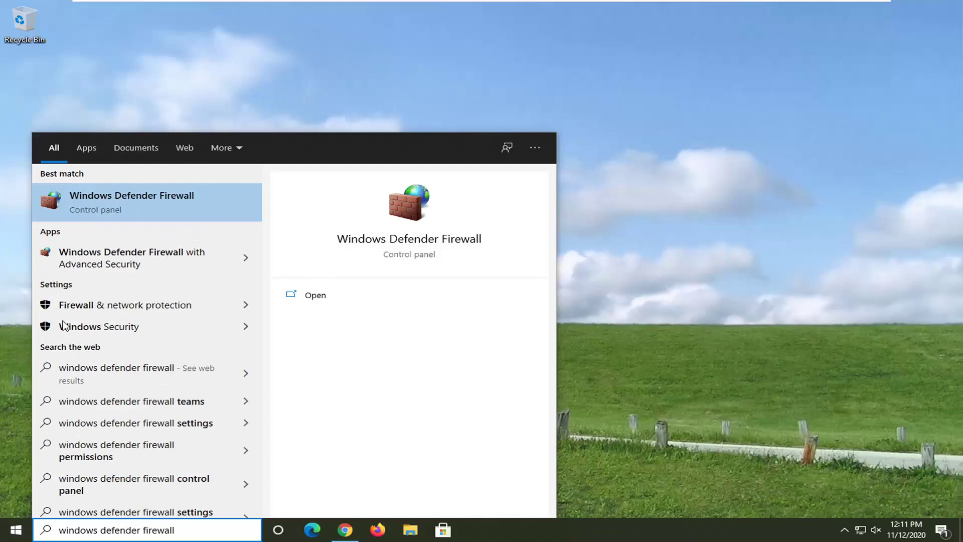
{"action": "left_click", "coordinate": [108, 205]}
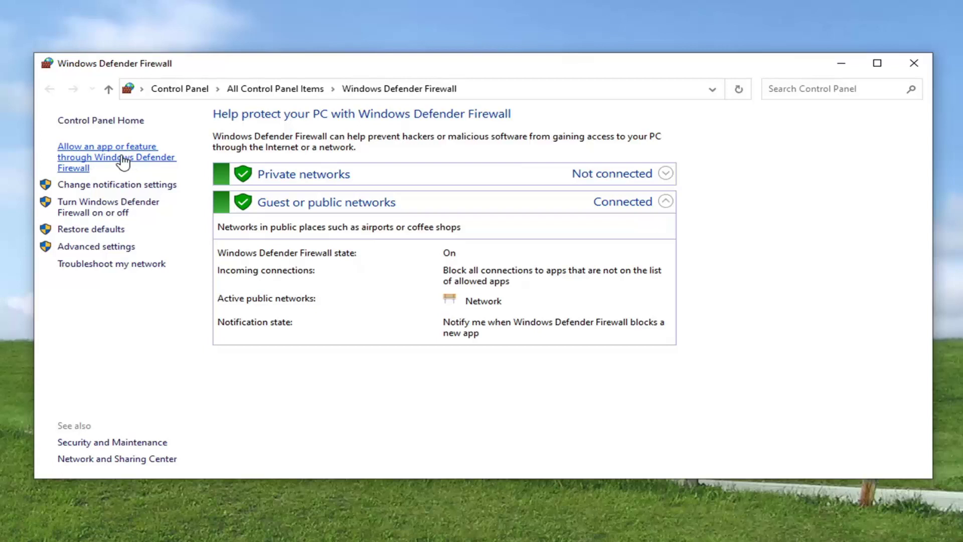
Allow Network Discovery through the firewall for Private networks and save the allowed apps list
{"action": "left_click", "coordinate": [142, 159]}
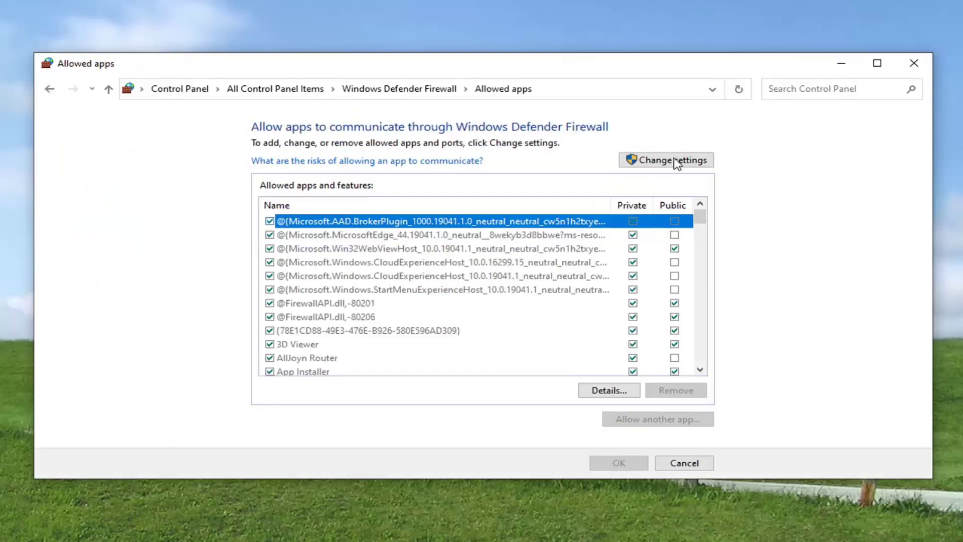
{"action": "left_click", "coordinate": [666, 162]}
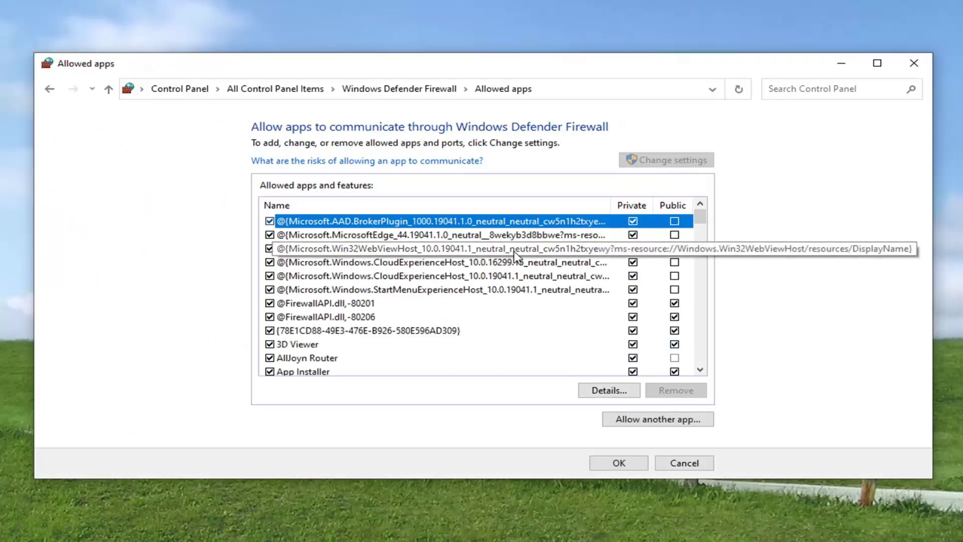
{"action": "scroll", "coordinate": [416, 293], "scroll_direction": "down", "scroll_amount": 14}
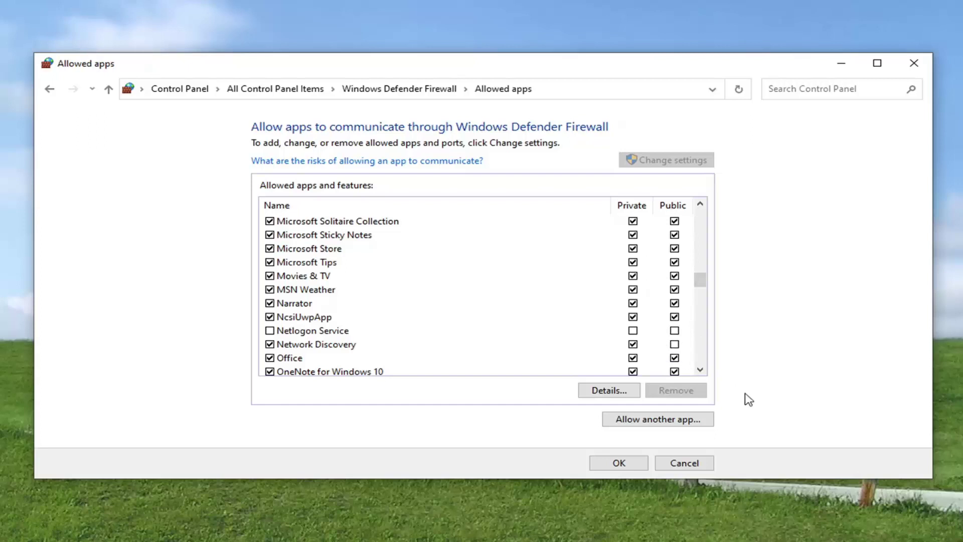
{"action": "left_click", "coordinate": [615, 461]}
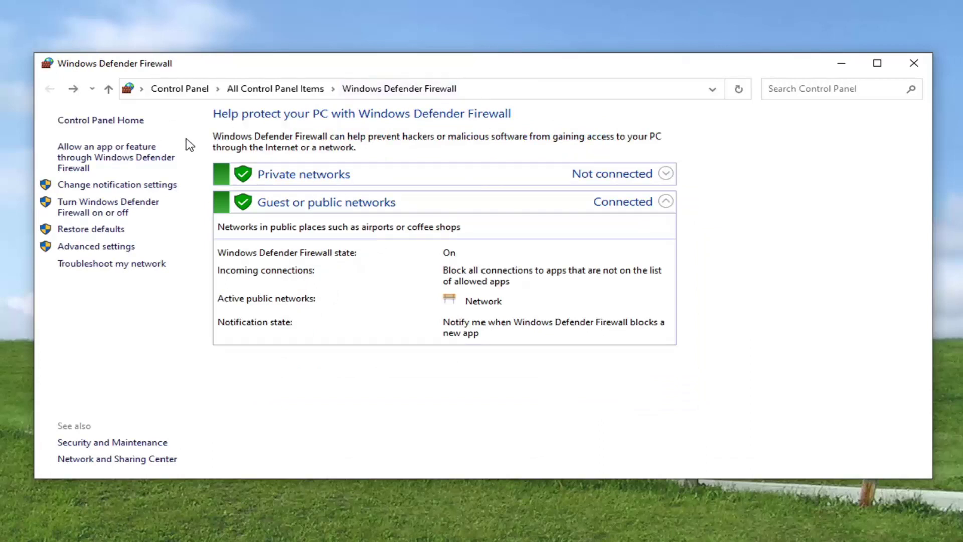
From Control Panel home, go through Network and Internet and Network and Sharing Center to Advanced sharing settings
{"action": "left_click", "coordinate": [189, 95]}
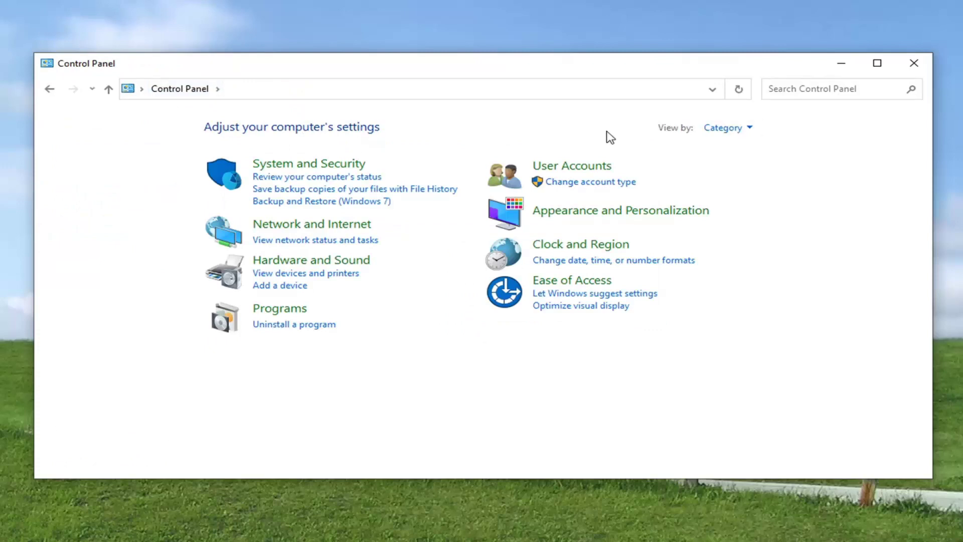
{"action": "left_click", "coordinate": [709, 129]}
{"action": "left_click", "coordinate": [711, 146]}
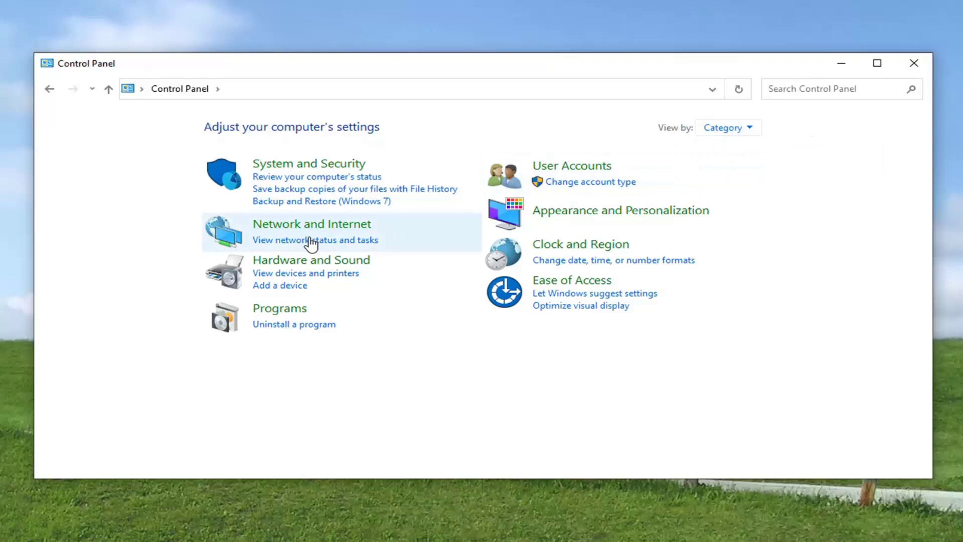
{"action": "left_click", "coordinate": [721, 128]}
{"action": "left_click", "coordinate": [727, 148]}
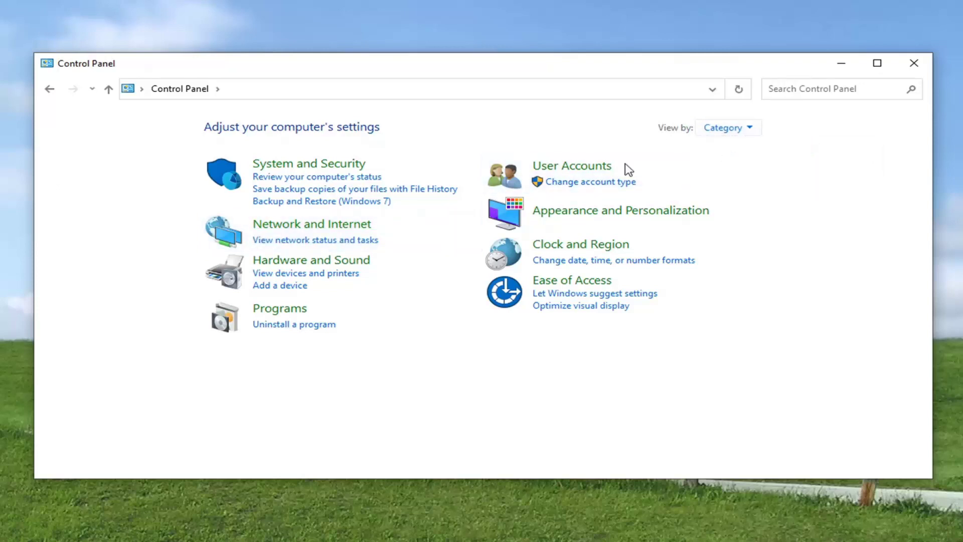
{"action": "left_click", "coordinate": [311, 228]}
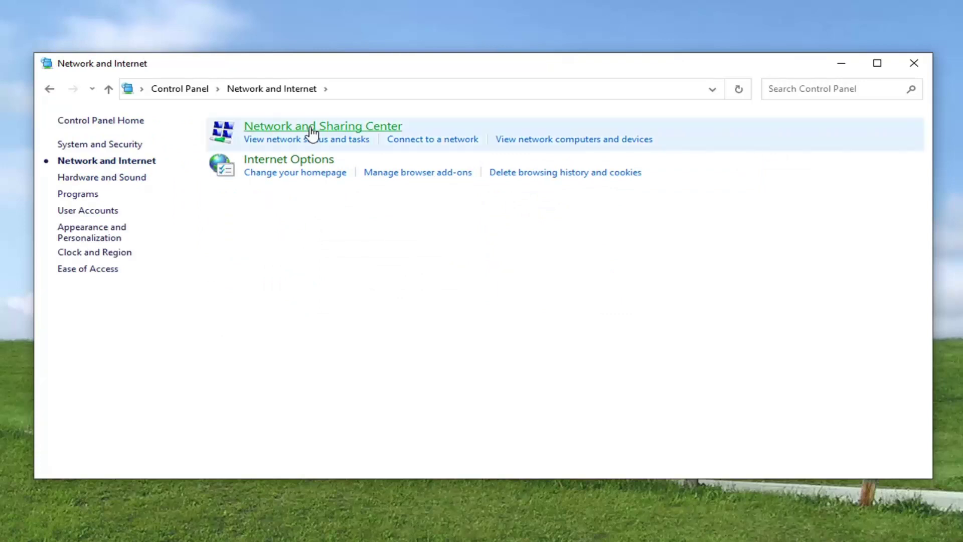
{"action": "left_click", "coordinate": [348, 129]}
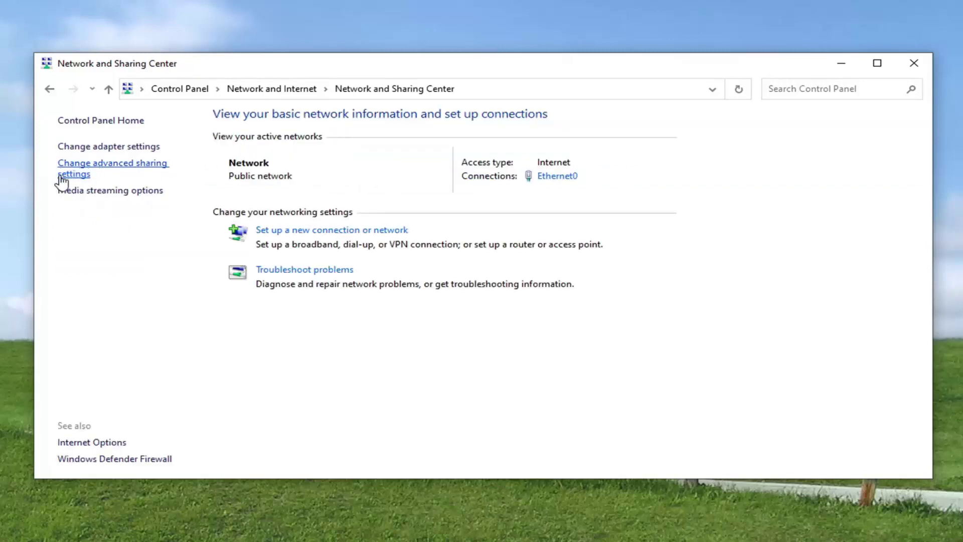
{"action": "left_click", "coordinate": [87, 175]}
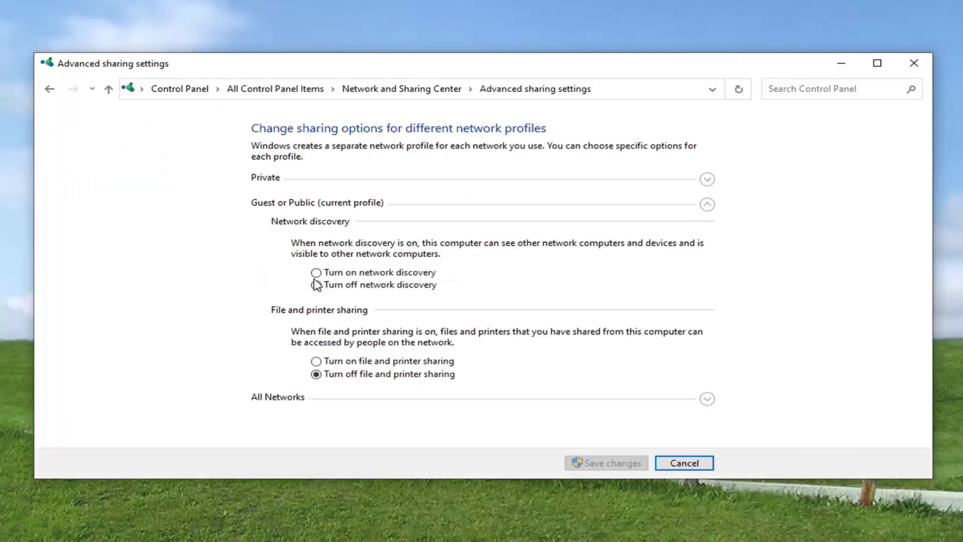
Turn on file and printer sharing for the Private profile, review Guest or Public, and save changes
{"action": "left_click", "coordinate": [273, 189]}
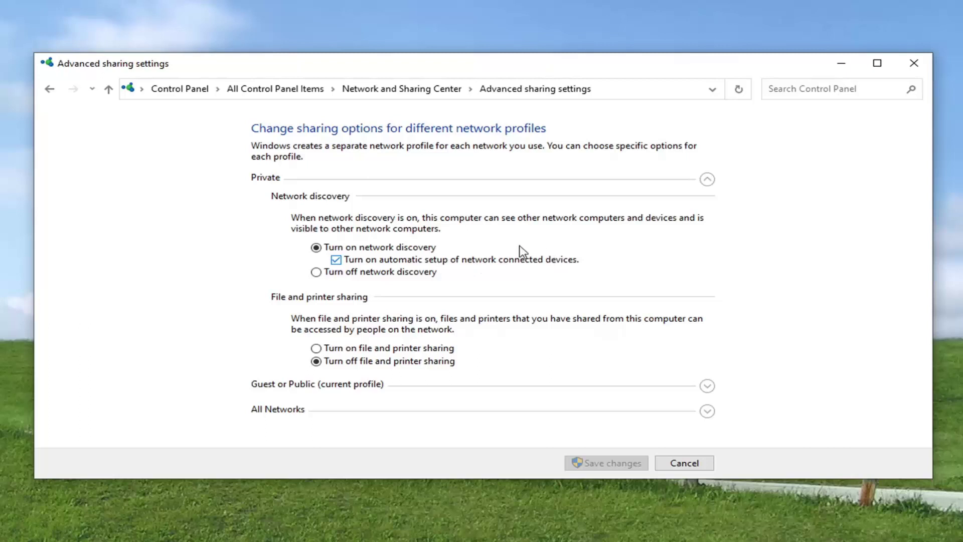
{"action": "left_click", "coordinate": [316, 348]}
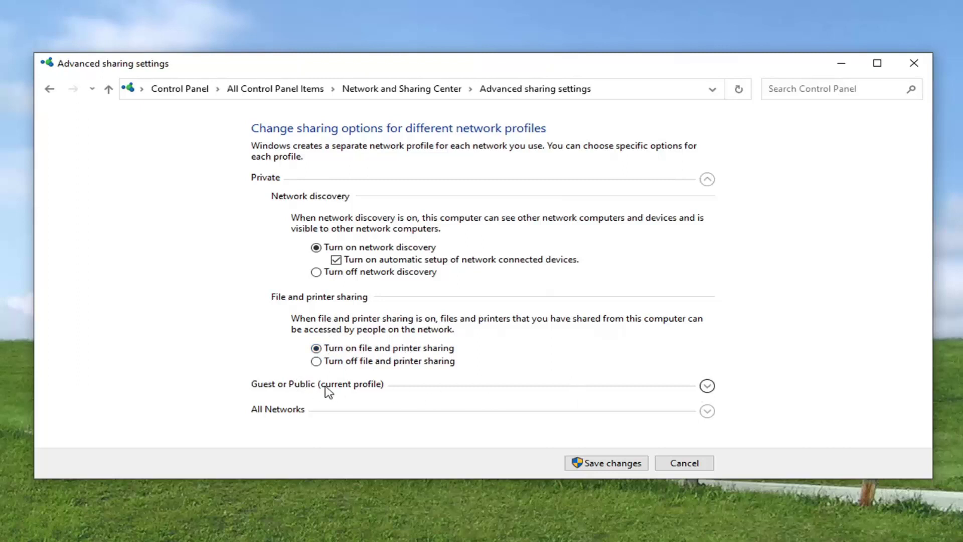
{"action": "left_click", "coordinate": [715, 389]}
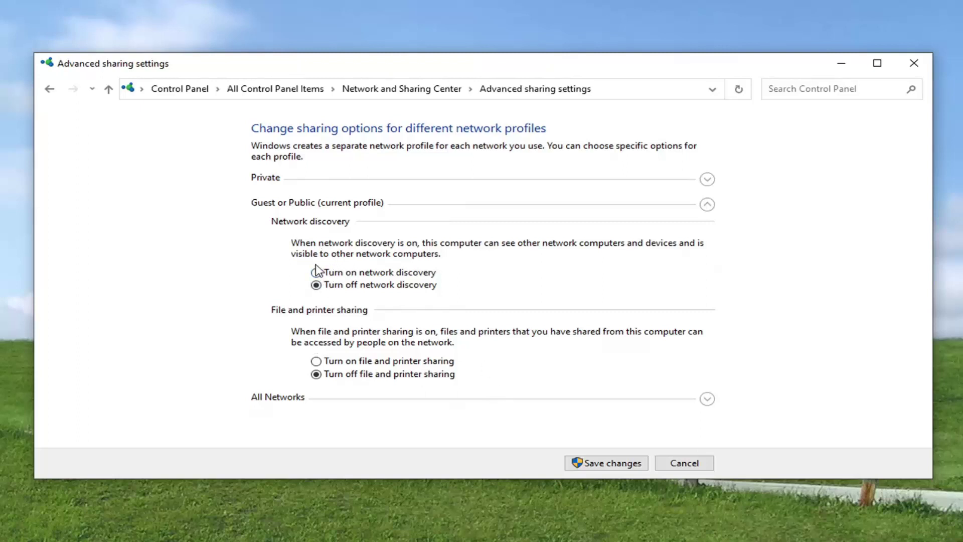
{"action": "left_click", "coordinate": [578, 461]}
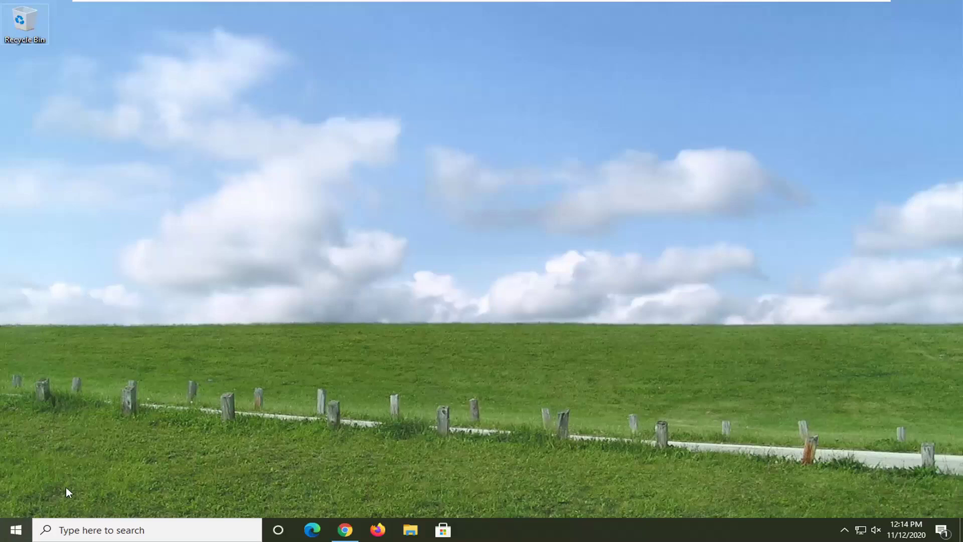
Search the Start menu for 'network reset'
{"action": "left_click", "coordinate": [10, 534]}
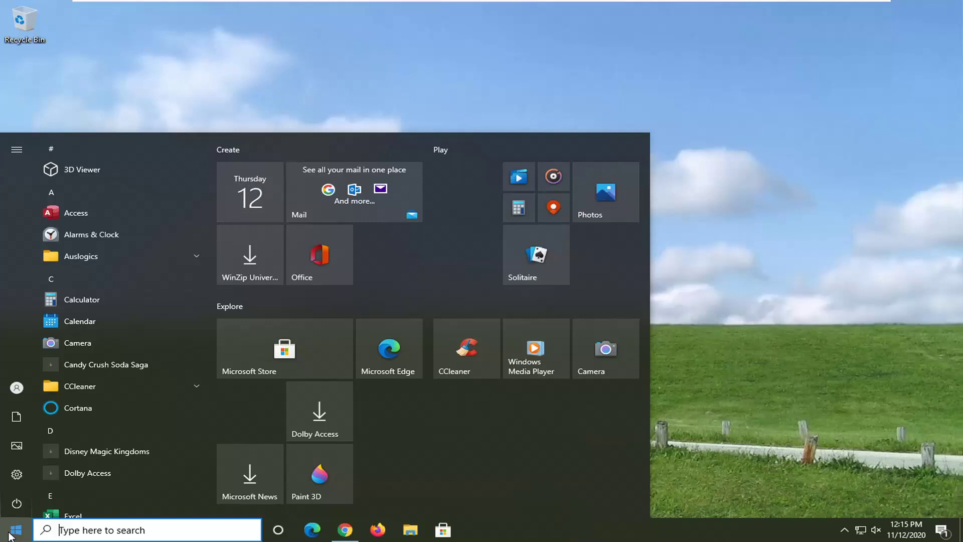
{"action": "type", "text": "network reset"}
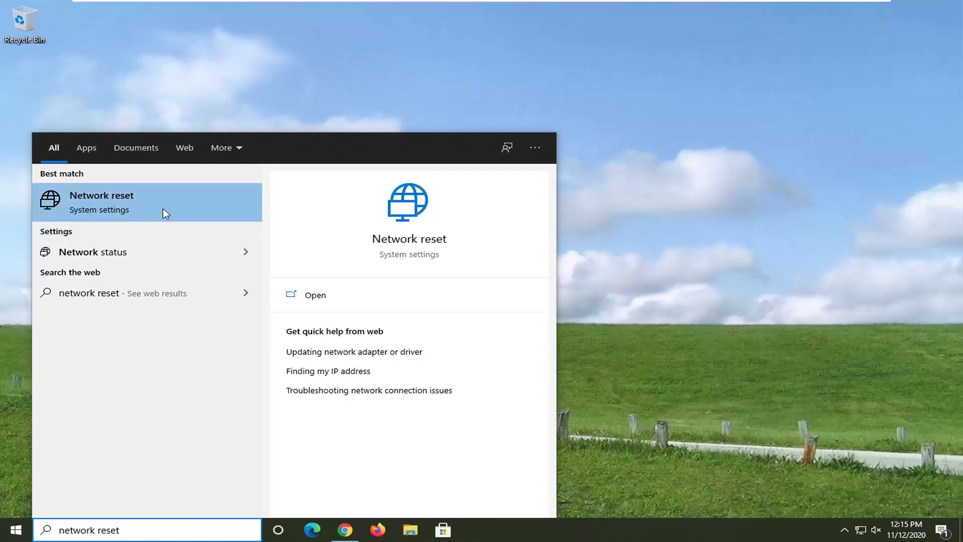
Open Network reset, confirm resetting all network settings, dismiss the sign-out notice, and close Settings
{"action": "left_click", "coordinate": [119, 213]}
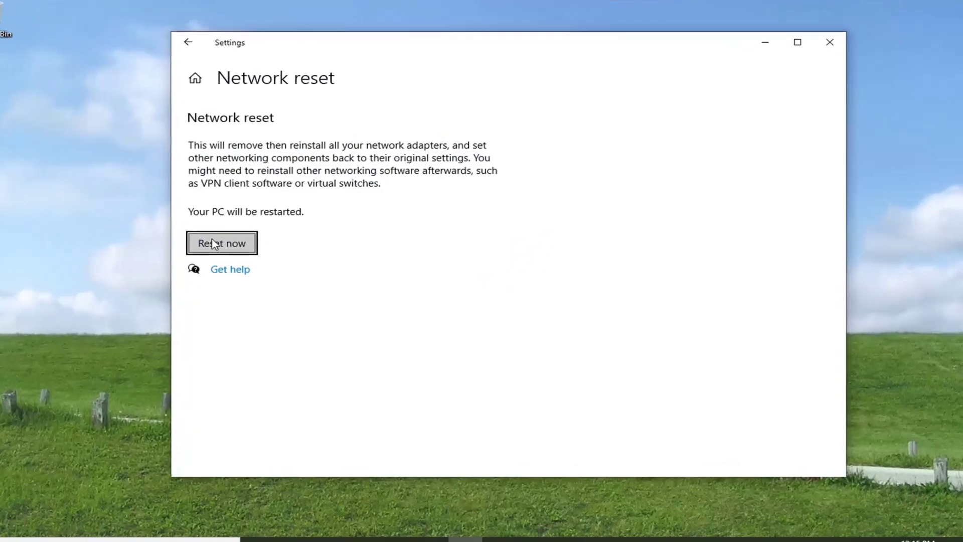
{"action": "left_click", "coordinate": [202, 247]}
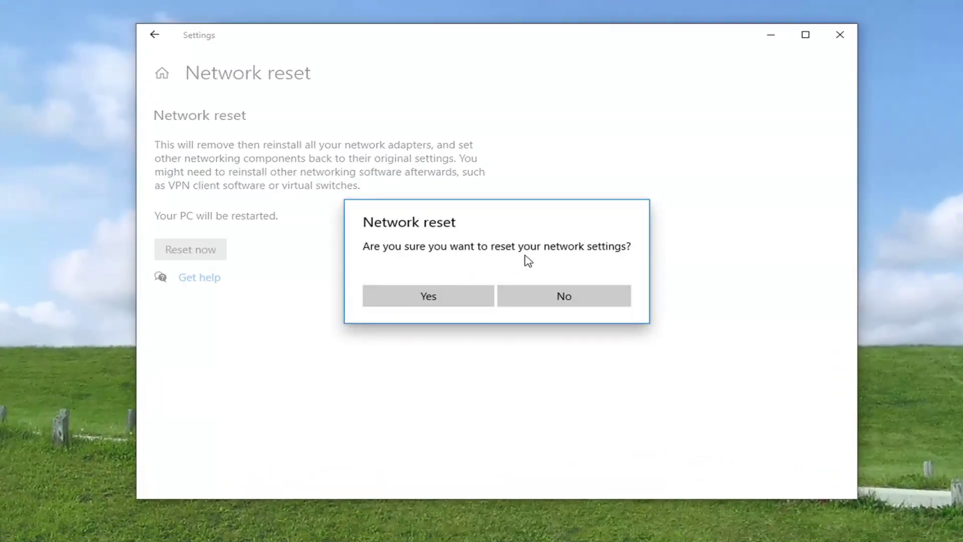
{"action": "left_click", "coordinate": [448, 296]}
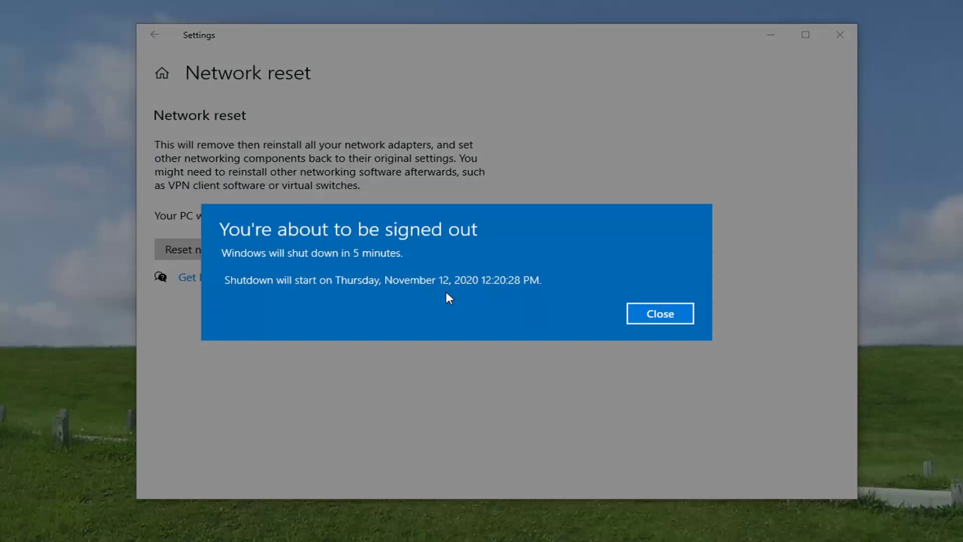
{"action": "left_click", "coordinate": [677, 317]}
{"action": "left_click", "coordinate": [839, 34]}
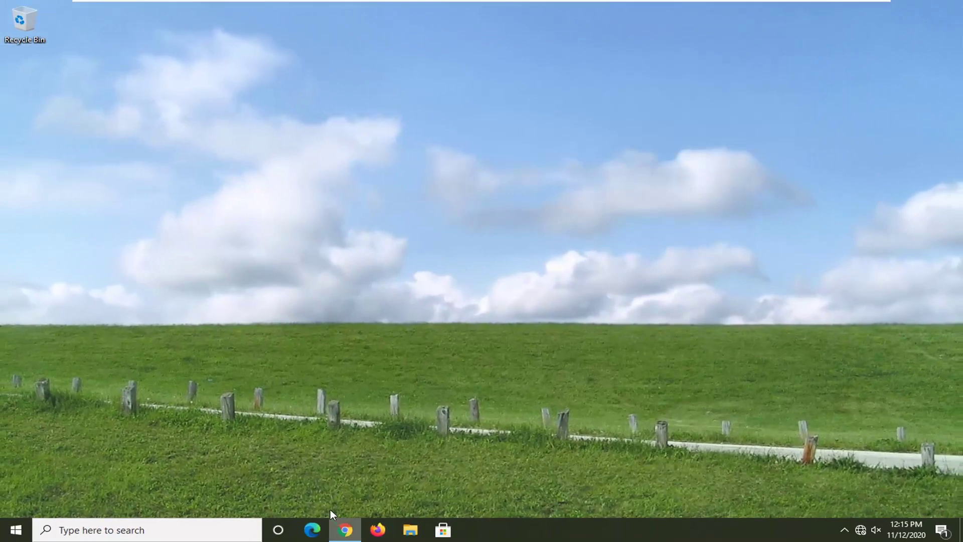
Close the Chrome window and restart the PC from the Start menu's power options
{"action": "key", "text": "super+alt+2"}
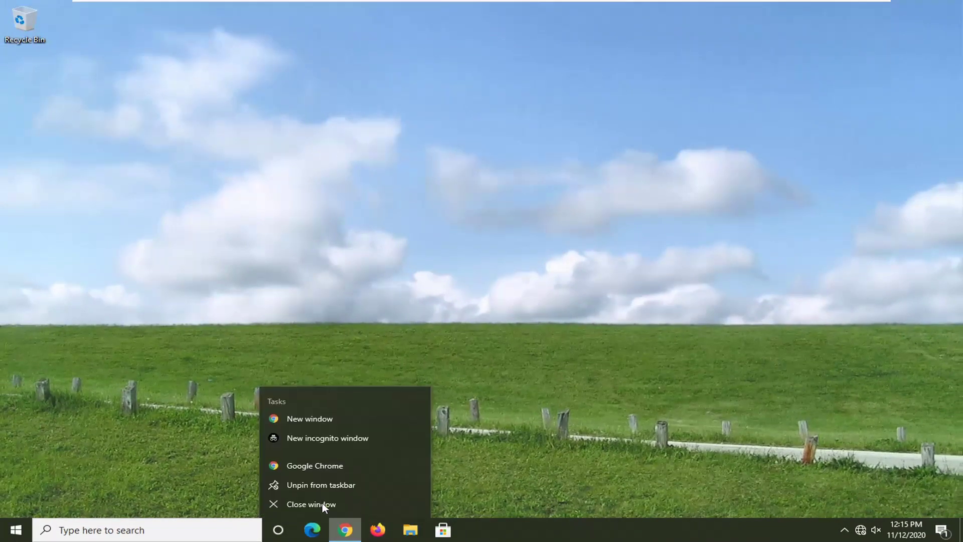
{"action": "left_click", "coordinate": [318, 501]}
{"action": "left_click", "coordinate": [15, 530]}
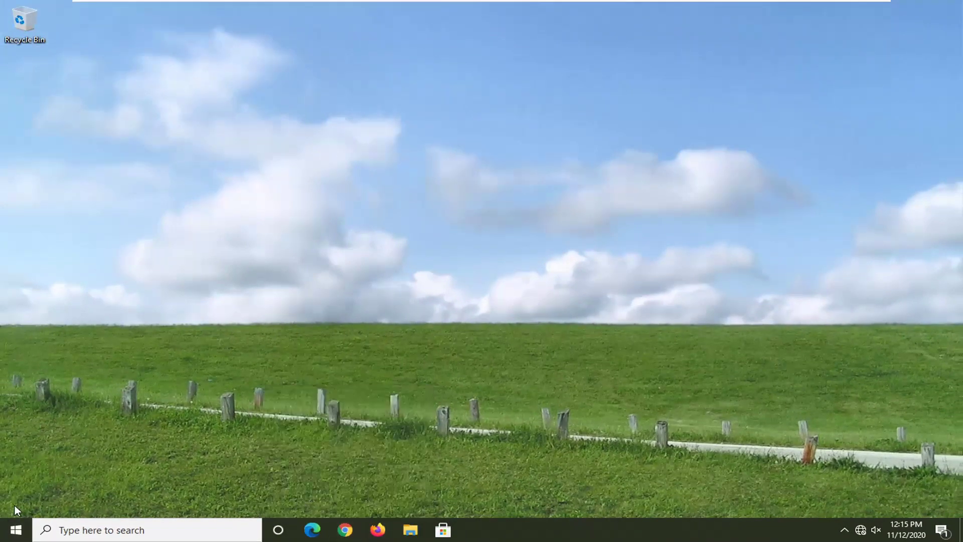
{"action": "mouse_move", "coordinate": [41, 459]}
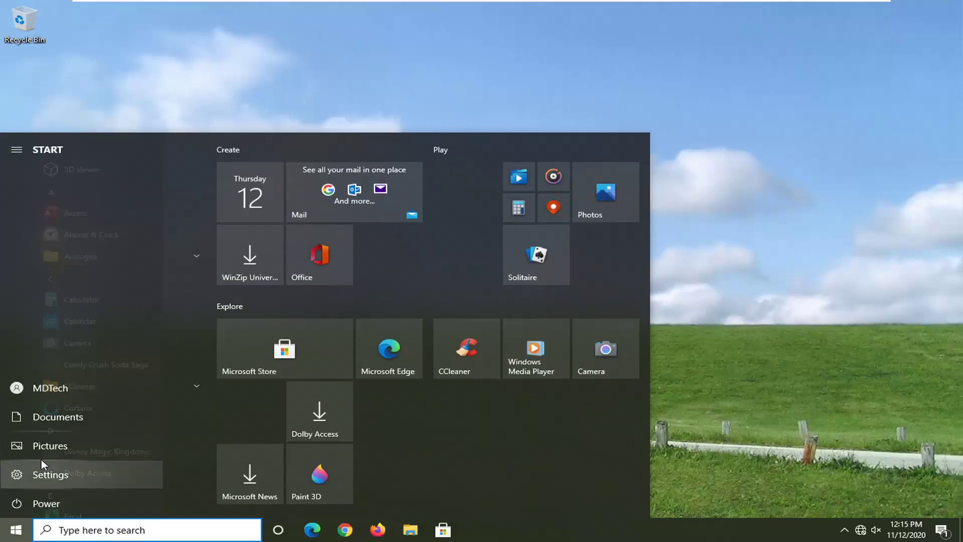
{"action": "left_click", "coordinate": [20, 503]}
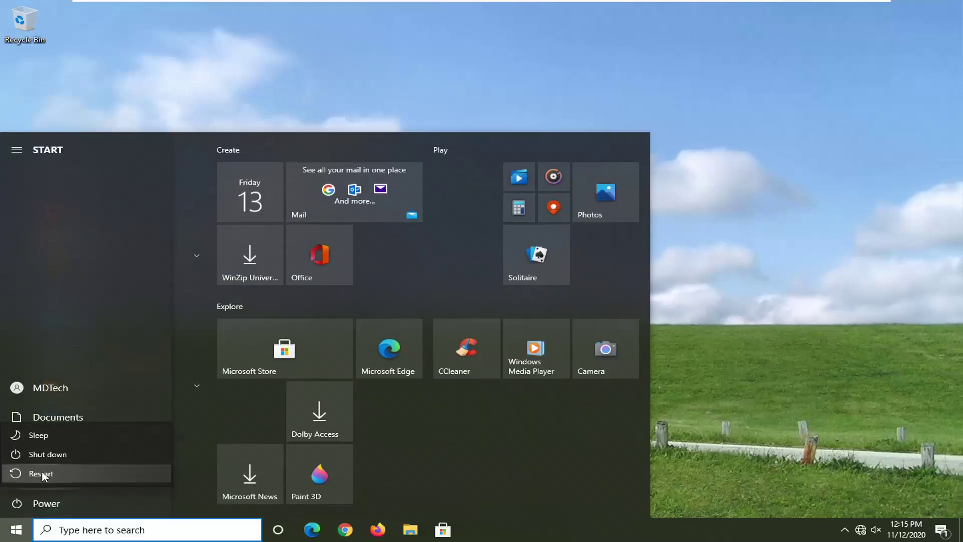
{"action": "left_click", "coordinate": [625, 402]}
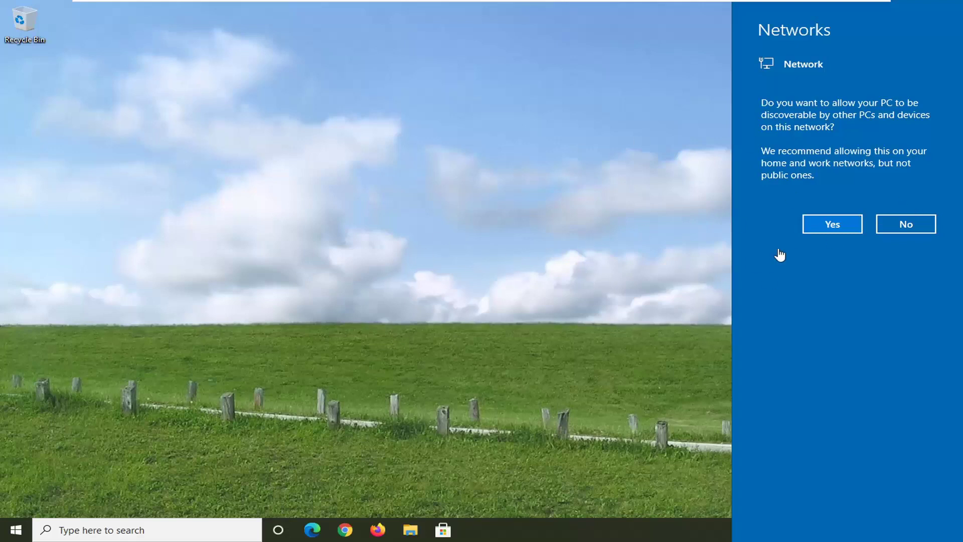
Answer No to the Networks panel prompt asking whether this PC should be discoverable
{"action": "left_click", "coordinate": [886, 221]}
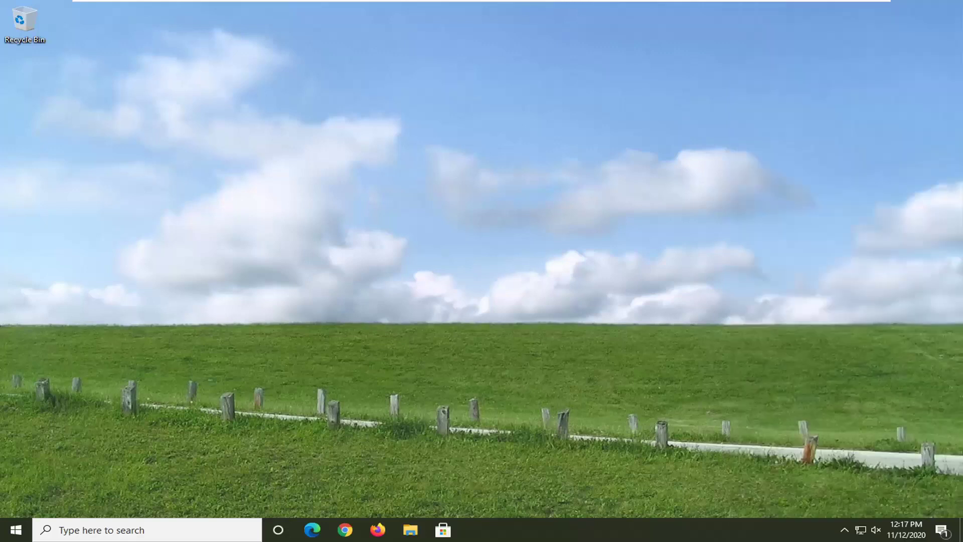